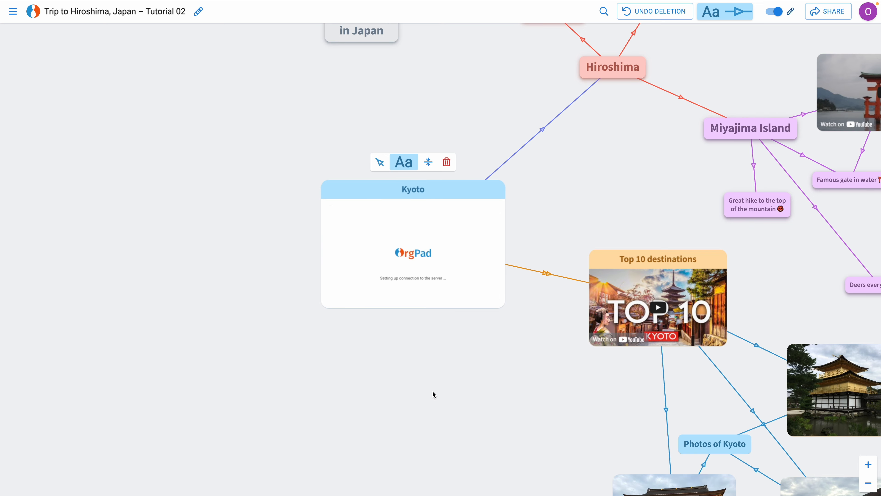
Select all cells of the small map embedded in the blue Kyoto cell and clear the selection again.
scroll(461, 345, "up", 3)
left_click(392, 314)
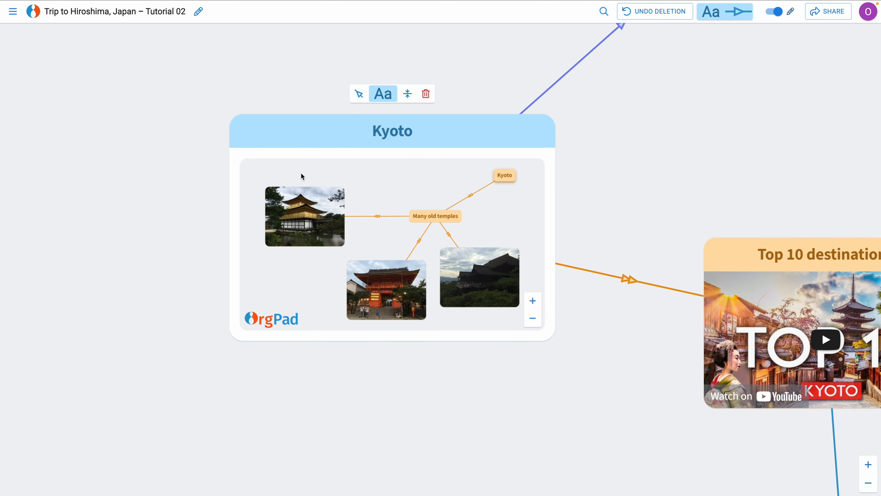
left_click_drag(302, 175, 504, 285)
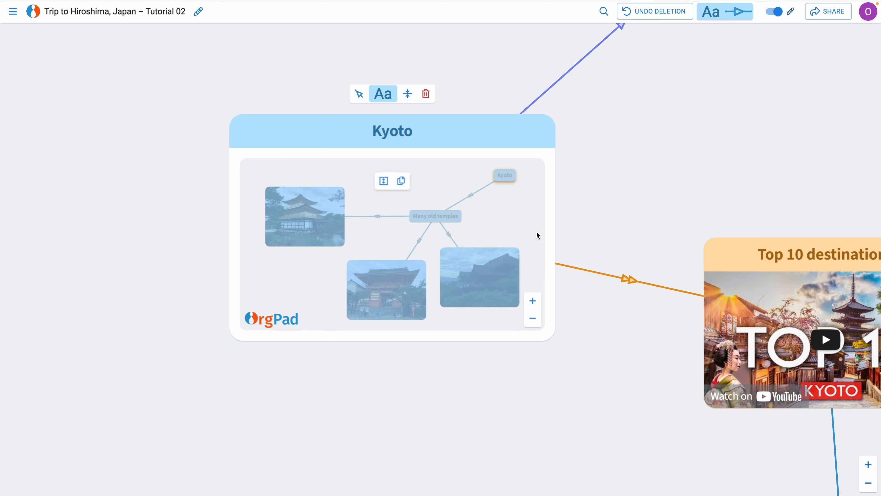
left_click(493, 211)
Open the orange Kyoto cell inside the embedded map and fit the whole embedded map within its frame.
left_click(507, 178)
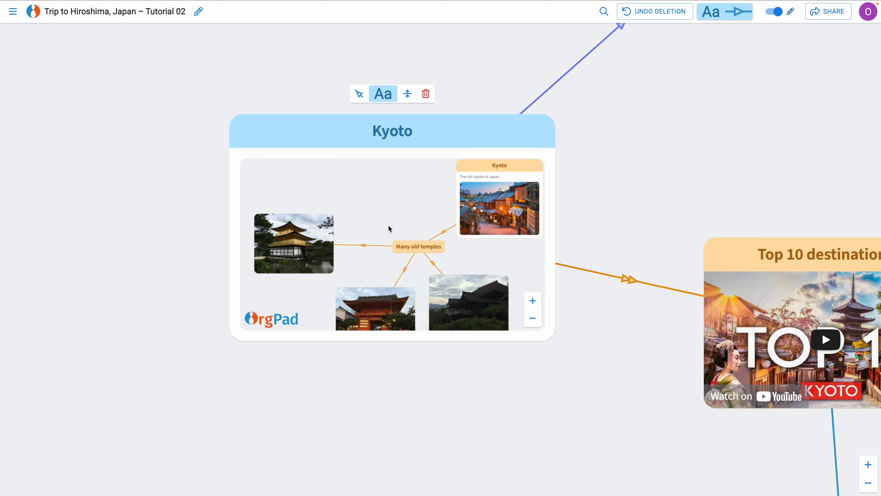
scroll(370, 206, "down", 1)
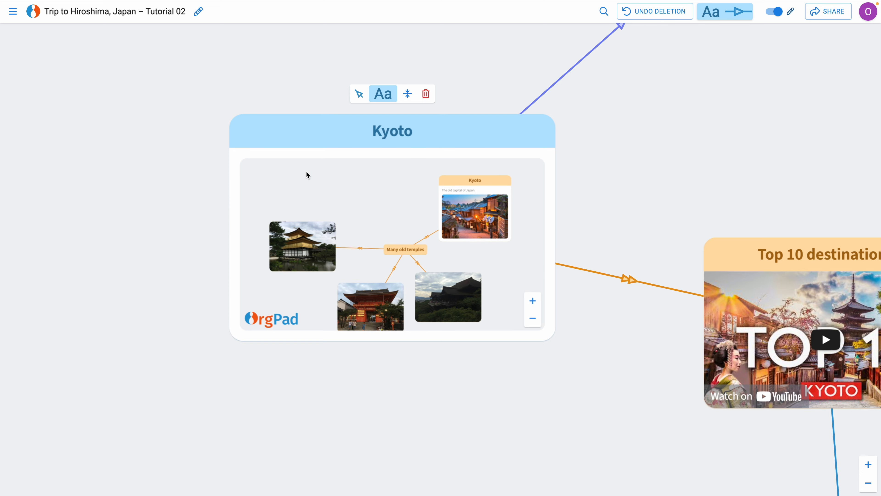
scroll(300, 203, "down", 1)
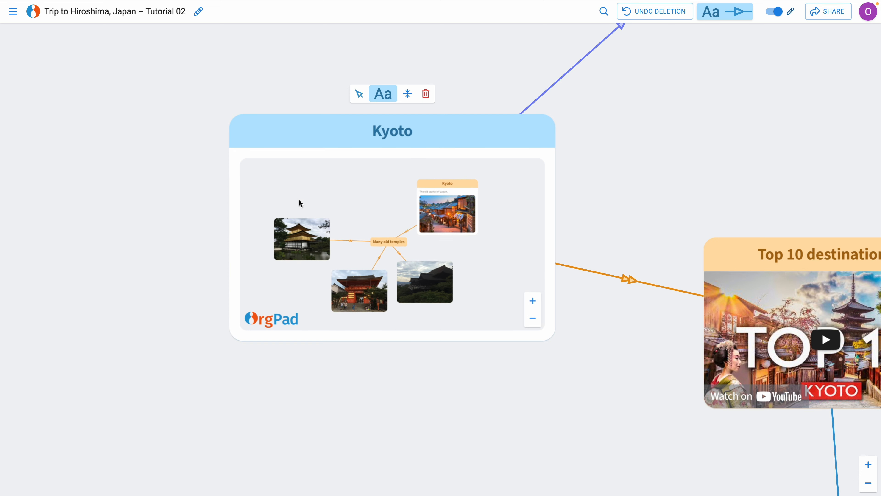
scroll(630, 191, "down", 2)
scroll(586, 238, "down", 3)
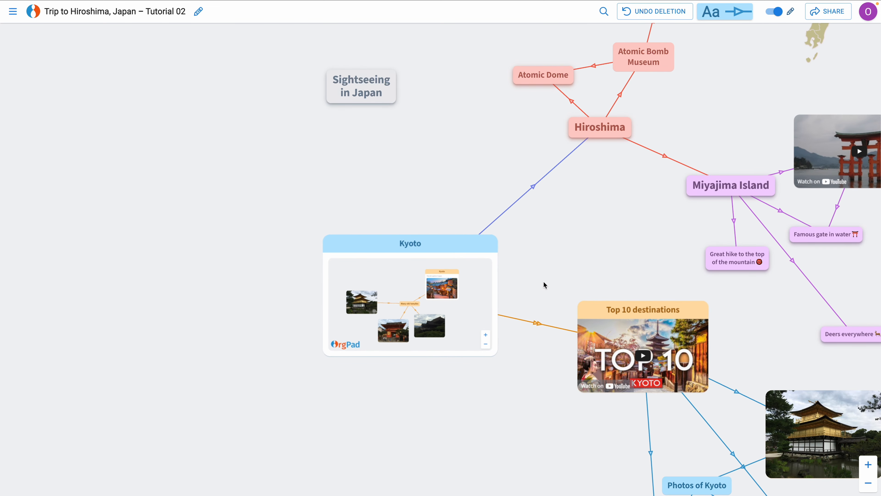
Copy all cells of the embedded Kyoto map and paste them into the empty canvas beside the blue Kyoto cell.
scroll(423, 301, "up", 3)
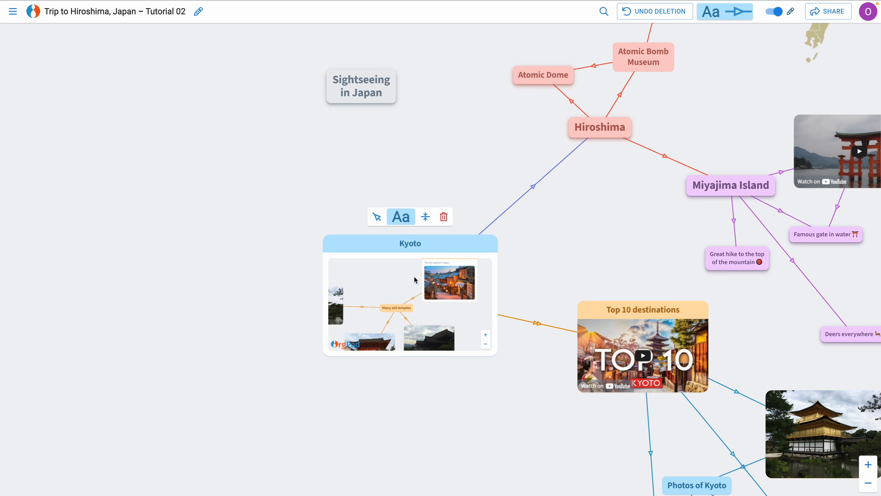
left_click_drag(415, 280, 445, 271)
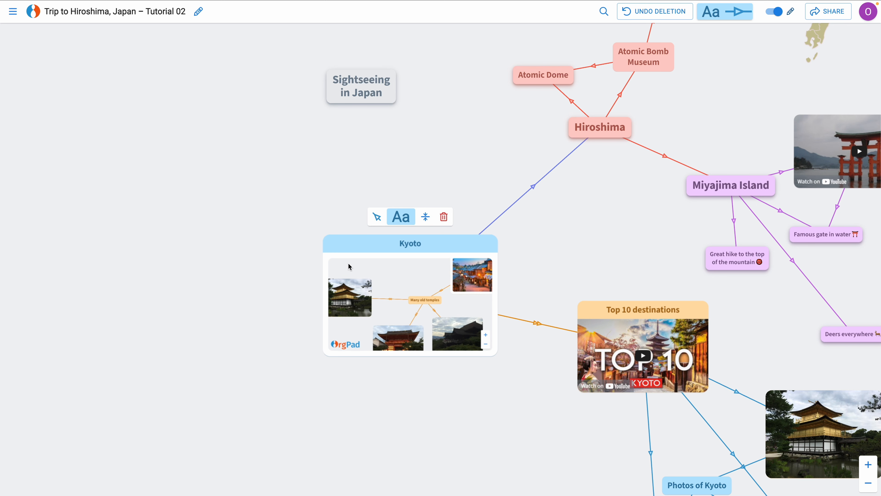
left_click_drag(350, 267, 467, 332)
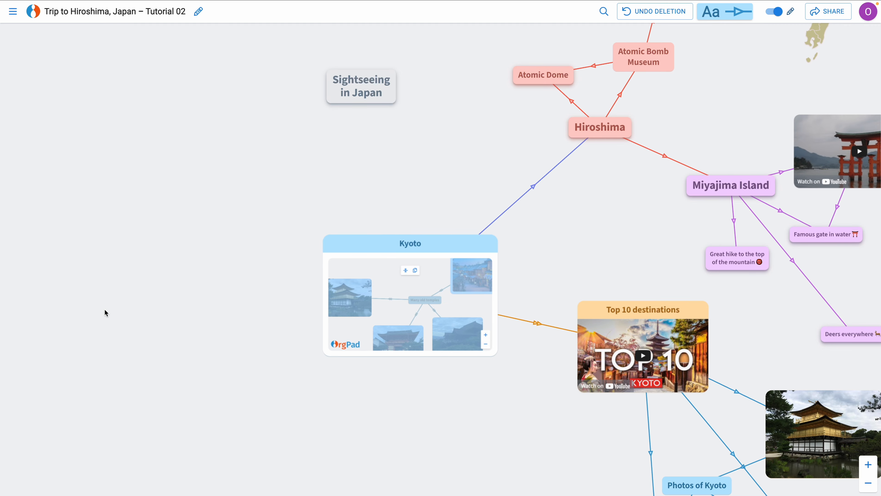
key("ctrl+v")
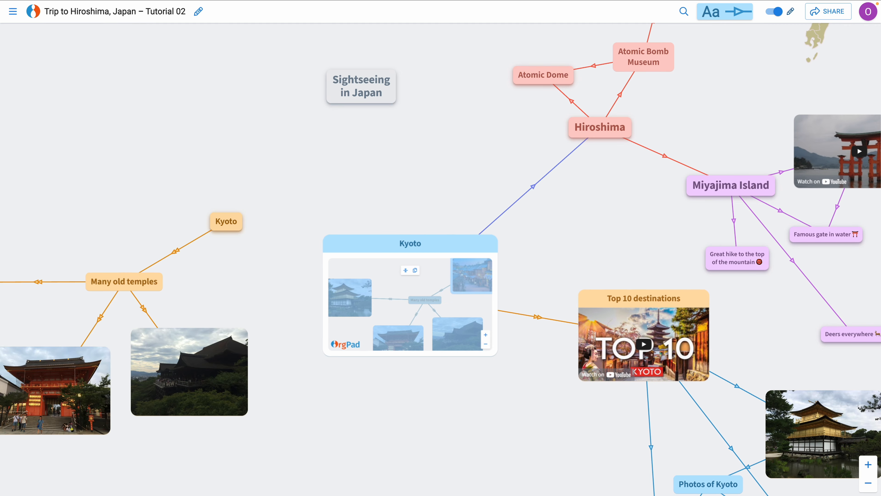
Select the pasted Kyoto and Many old temples cells with their three photos and delete them.
left_click_drag(79, 241, 196, 254)
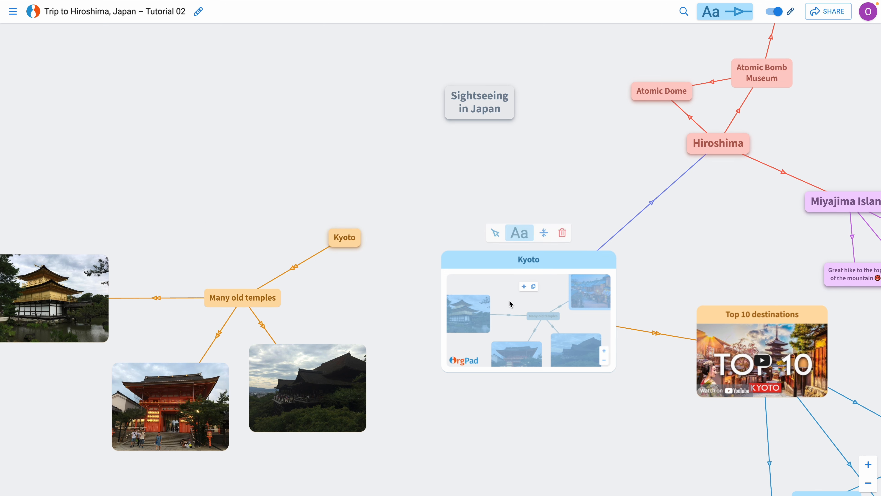
left_click_drag(69, 200, 357, 434)
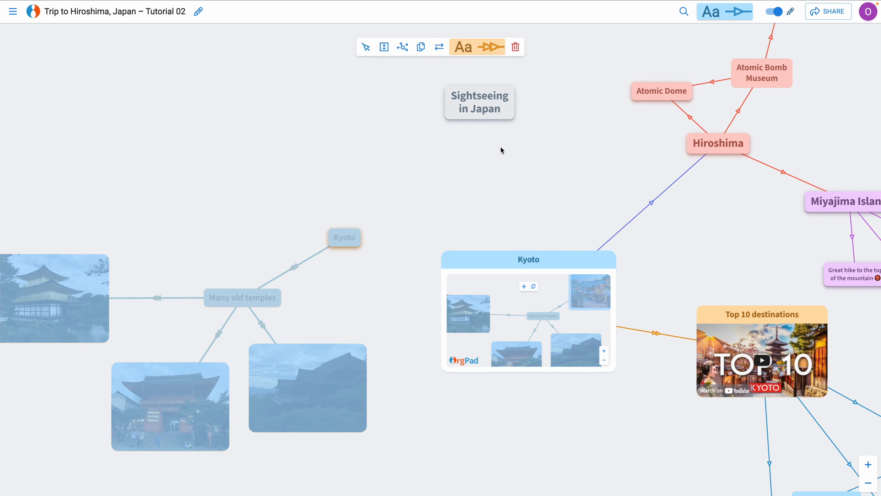
left_click(515, 47)
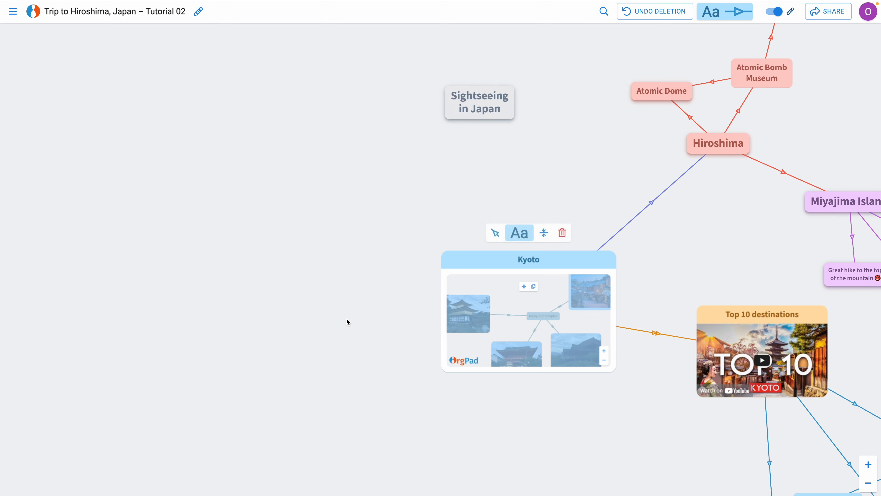
Cut the selected cells out of the embedded Kyoto map and paste them into the empty canvas beside the blue Kyoto cell.
left_click(462, 330)
scroll(510, 282, "up", 2)
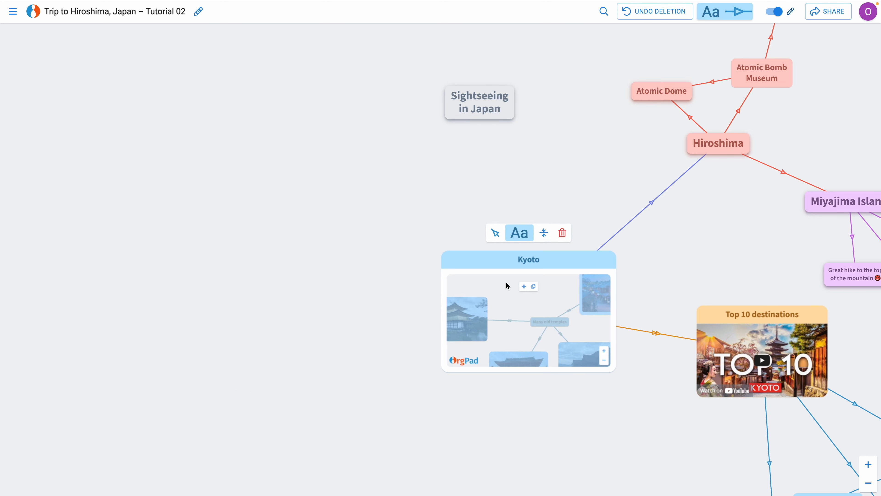
scroll(510, 299, "down", 3)
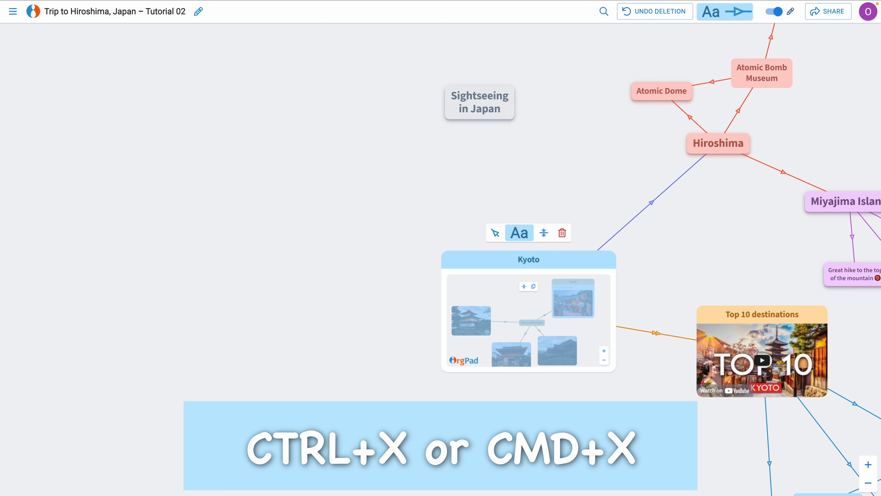
left_click(279, 275)
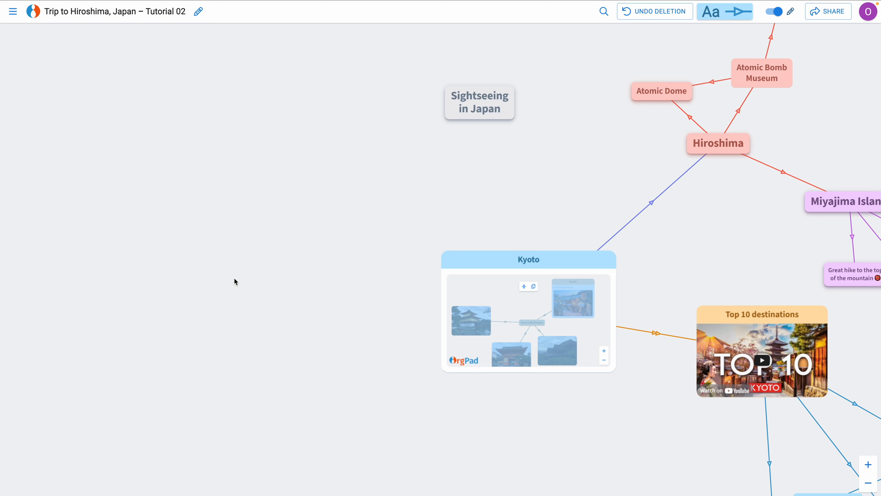
key("ctrl+v")
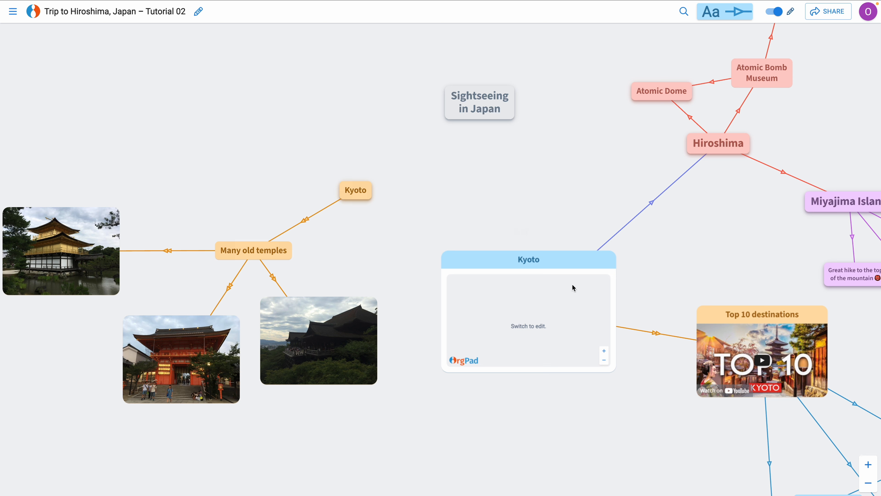
Delete the blue Kyoto cell holding the emptied map and move the pasted Kyoto and temple cells into its place.
mouse_move(574, 288)
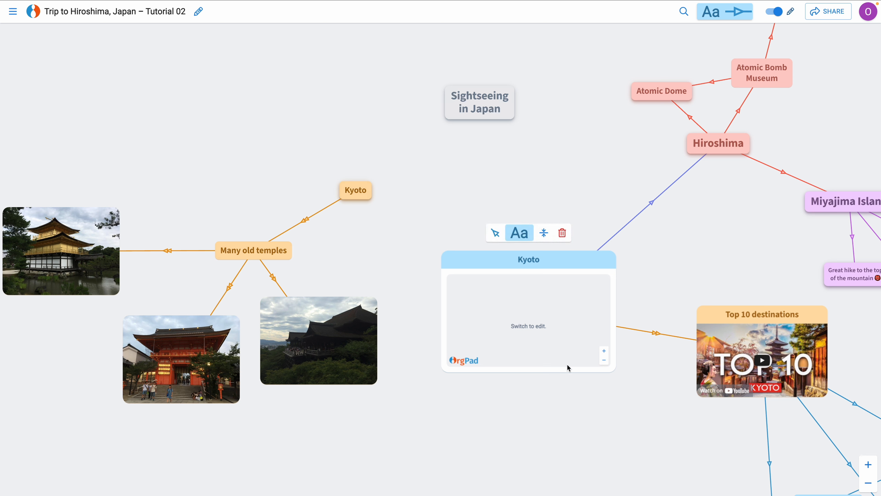
left_click(562, 232)
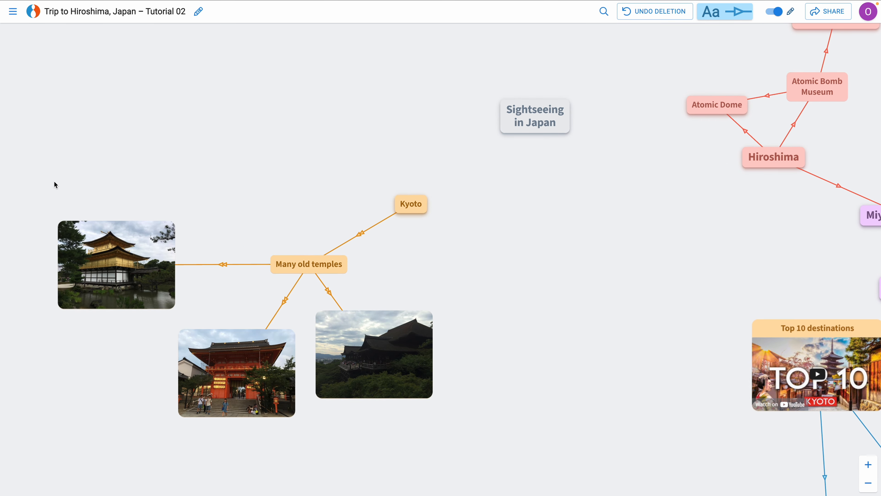
left_click_drag(114, 187, 438, 404)
left_click_drag(411, 204, 516, 275)
Link Hiroshima to the orange Kyoto cell, and the Kyoto cell to Top 10 destinations.
left_click(777, 253)
mouse_move(497, 208)
left_click_drag(505, 197, 513, 381)
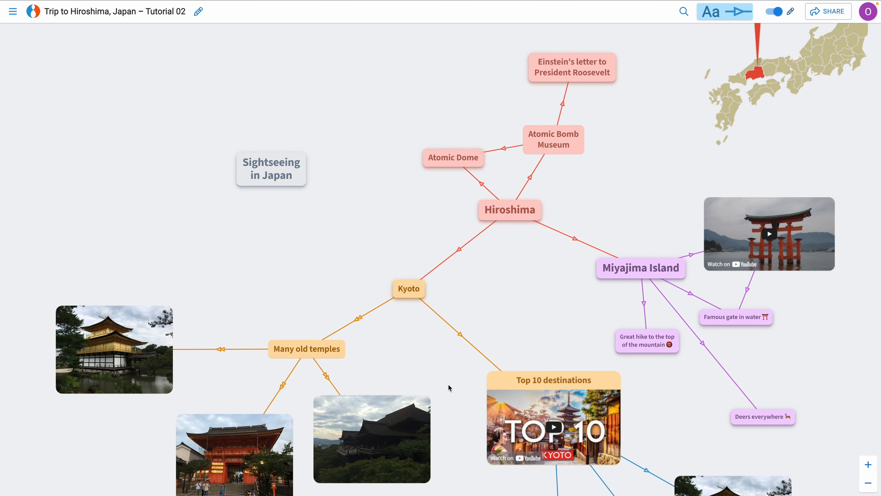
Select the whole Kyoto branch, including the temples, Top 10 destinations and all photos, and move it up beside the Einstein's letter cell.
left_click_drag(448, 383, 297, 297)
scroll(360, 338, "down", 5)
scroll(360, 341, "up", 2)
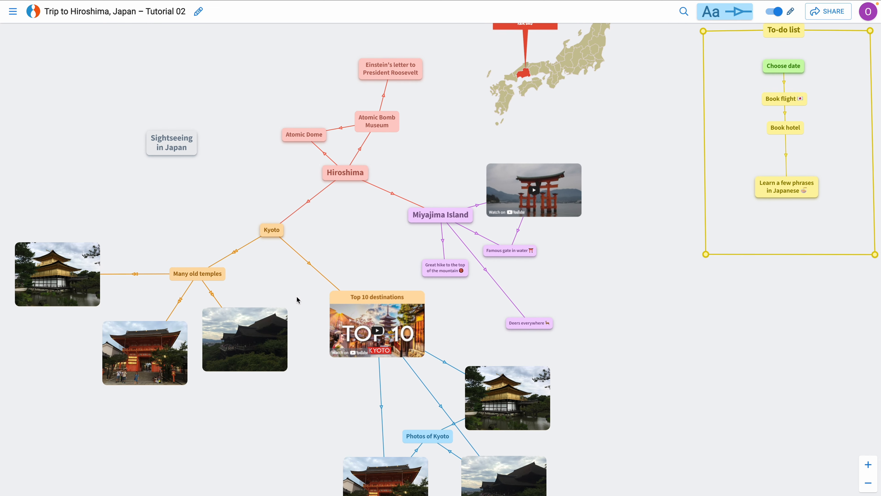
scroll(297, 297, "down", 4)
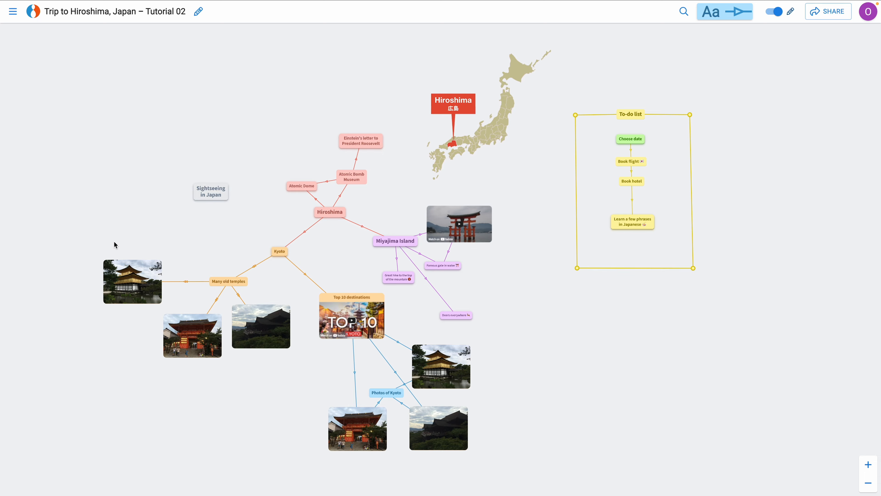
scroll(329, 219, "up", 5)
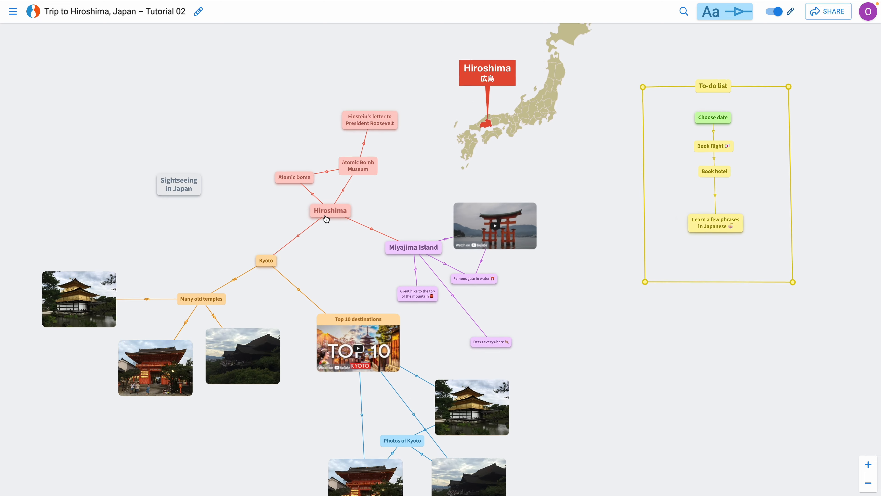
left_click_drag(346, 255, 356, 193)
scroll(356, 194, "down", 4)
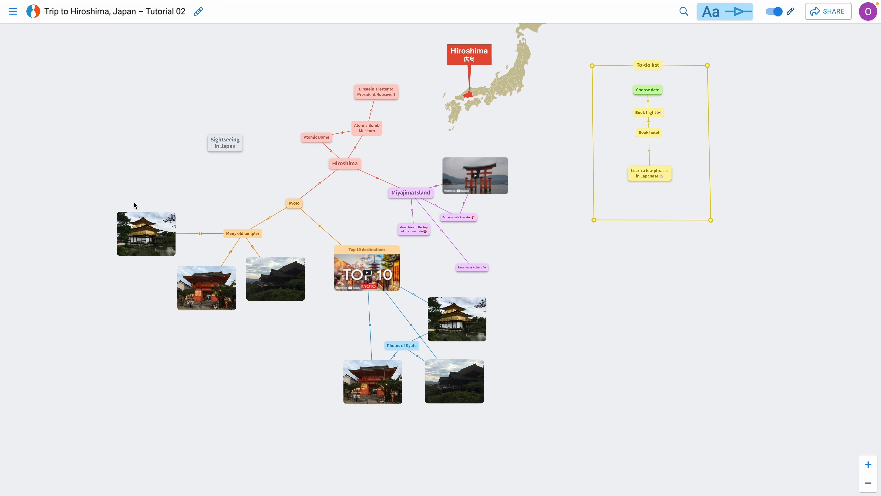
left_click_drag(133, 201, 384, 418)
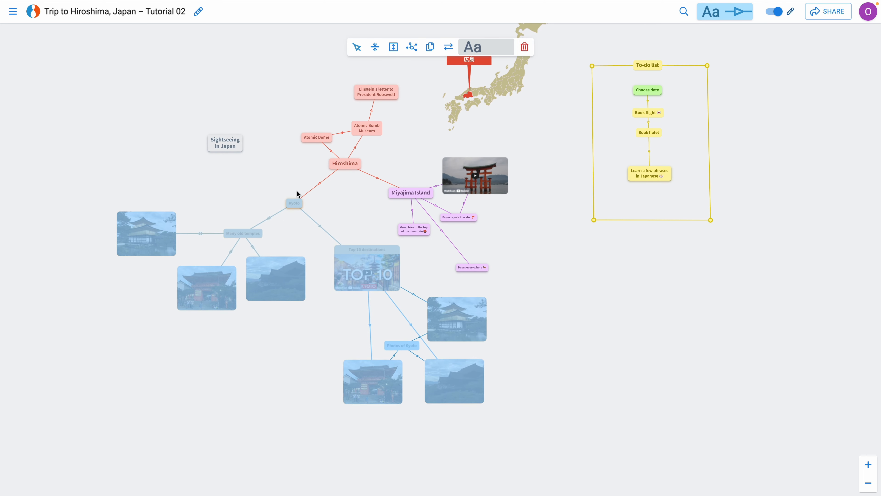
left_click_drag(296, 204, 326, 97)
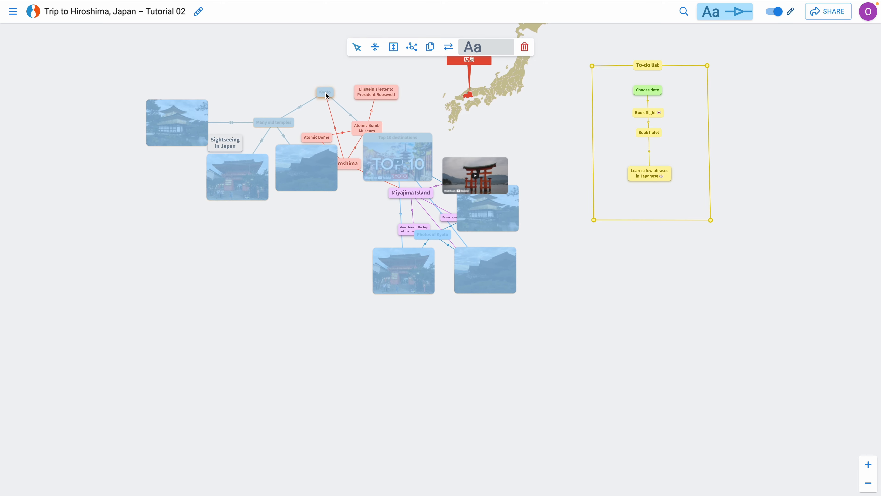
Move the selected Kyoto branch into the free space far above and left of the Hiroshima cells.
left_click_drag(298, 283, 299, 420)
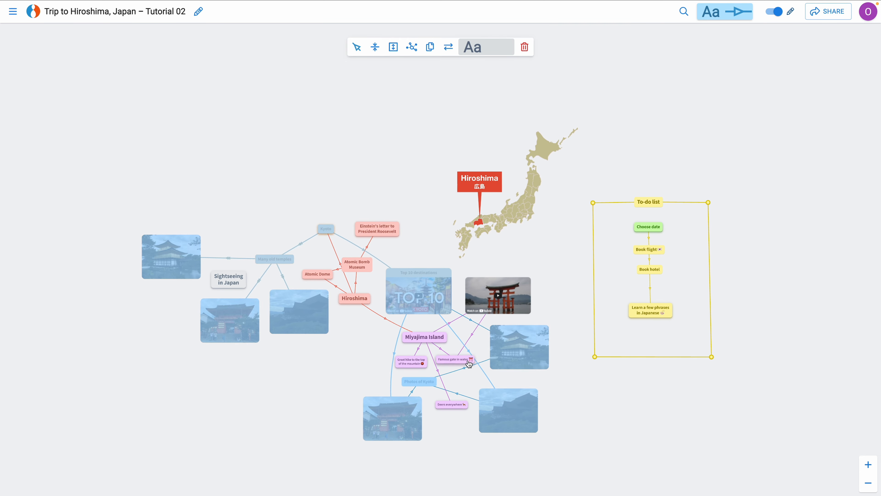
left_click_drag(328, 376, 288, 378)
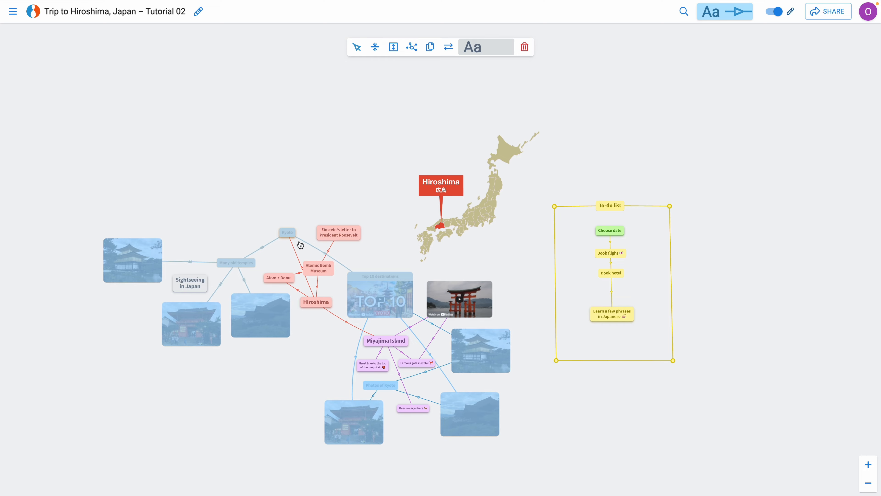
left_click_drag(287, 233, 181, 3)
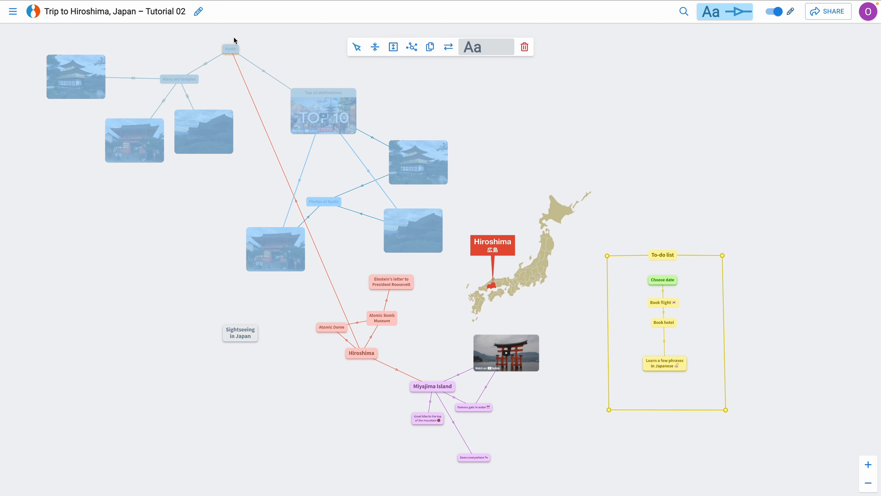
Move the Kyoto branch back above Hiroshima and rotate it around the Kyoto cell until its sub-branches point up and left.
left_click_drag(231, 48, 326, 269)
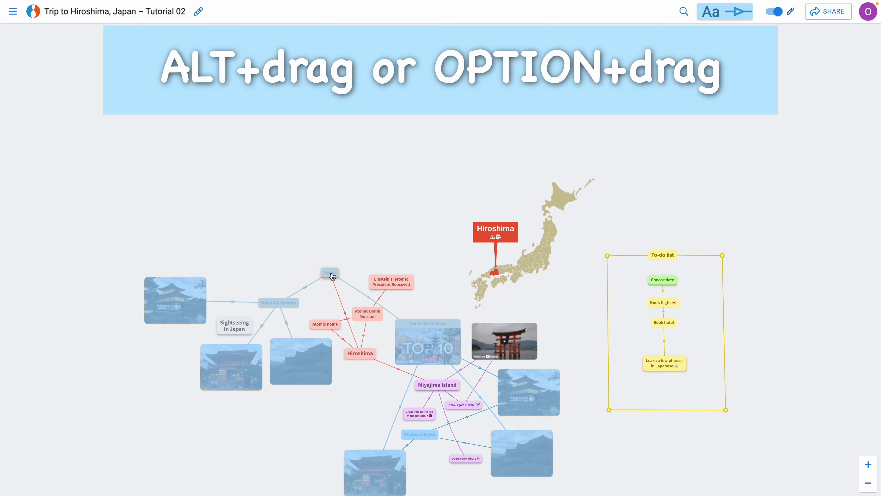
mouse_move(332, 275)
left_mouse_down()
mouse_move(281, 277)
mouse_move(360, 280)
mouse_move(151, 278)
mouse_move(432, 274)
mouse_move(487, 299)
mouse_move(293, 265)
mouse_move(195, 269)
mouse_move(356, 264)
mouse_move(420, 273)
mouse_move(336, 276)
left_mouse_up()
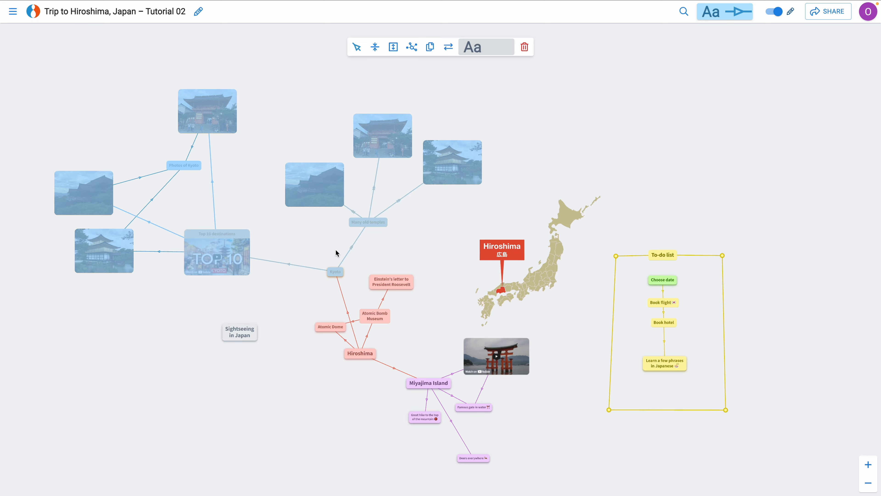
Clear the selection and move the Photos of Kyoto cell to the upper-left outer edge of its photo group.
left_click(300, 248)
left_click_drag(173, 166, 92, 129)
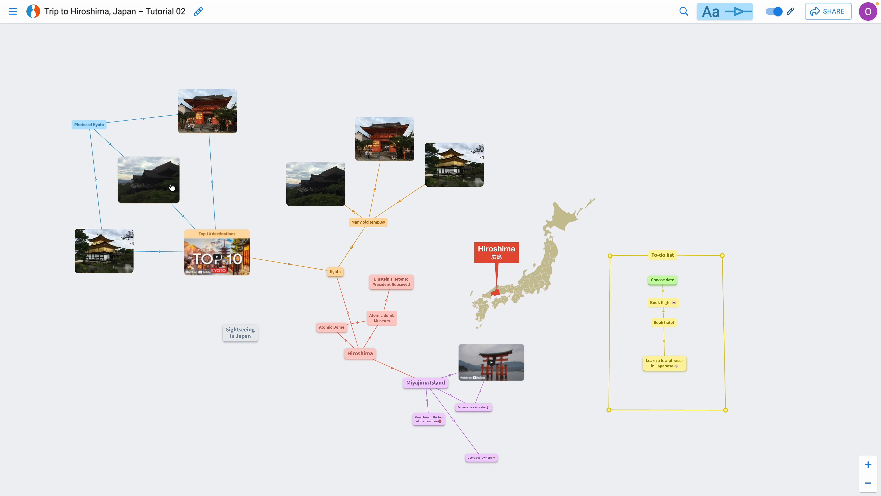
Select the Atomic Dome, Atomic Bomb Museum and Einstein's letter cells above Hiroshima.
left_click_drag(430, 280, 314, 342)
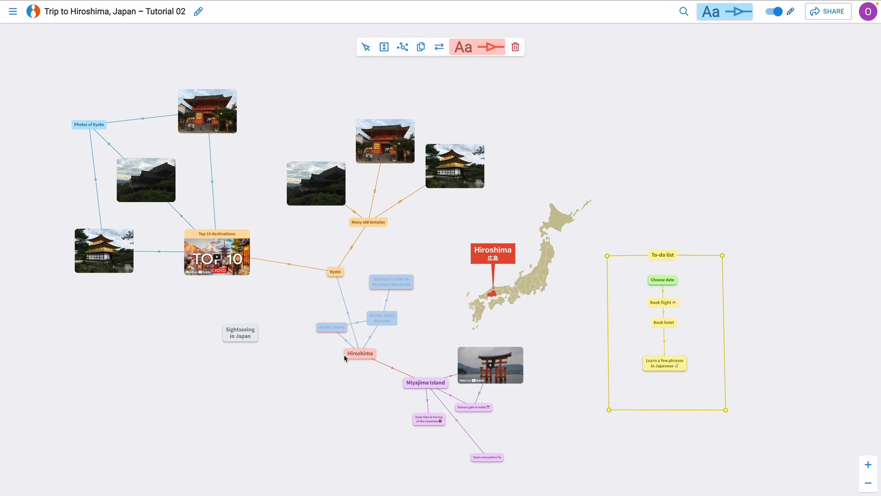